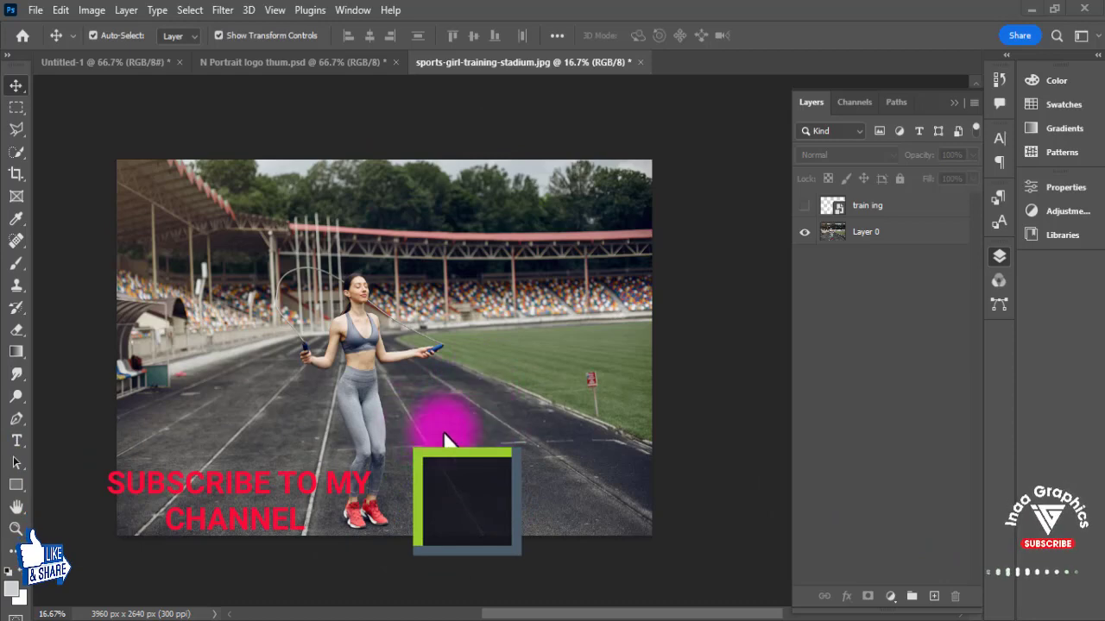
# Step: Pan the stadium photo slightly, zoom in to 25%, then back out to 16.67%
pyautogui.moveTo(353, 378); pyautogui.dragTo(373, 380)
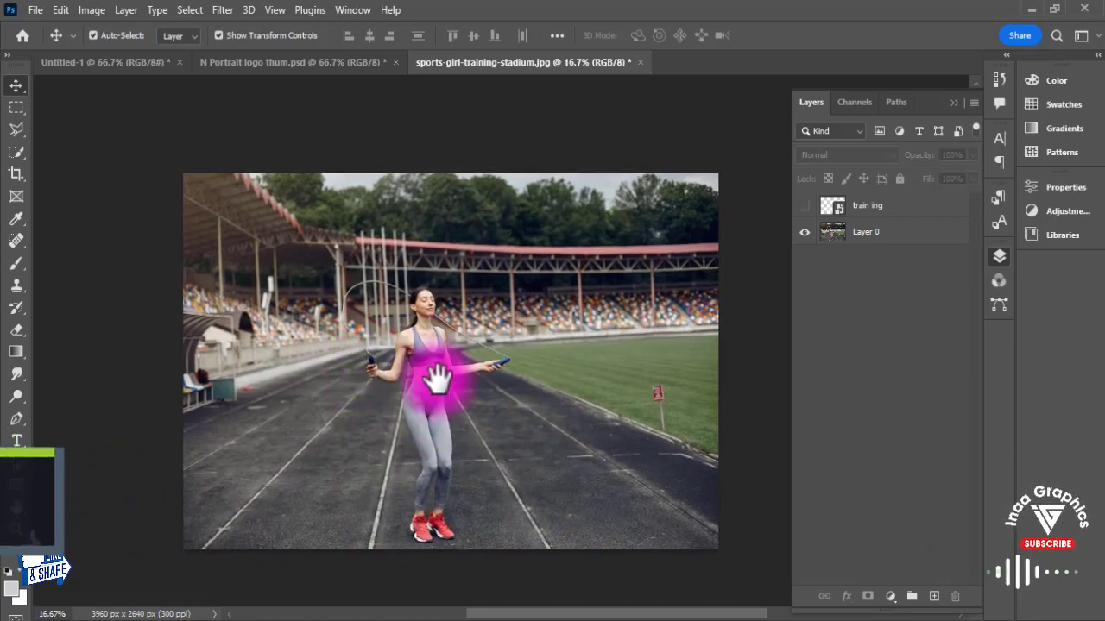
pyautogui.hotkey('ctrl', '+')
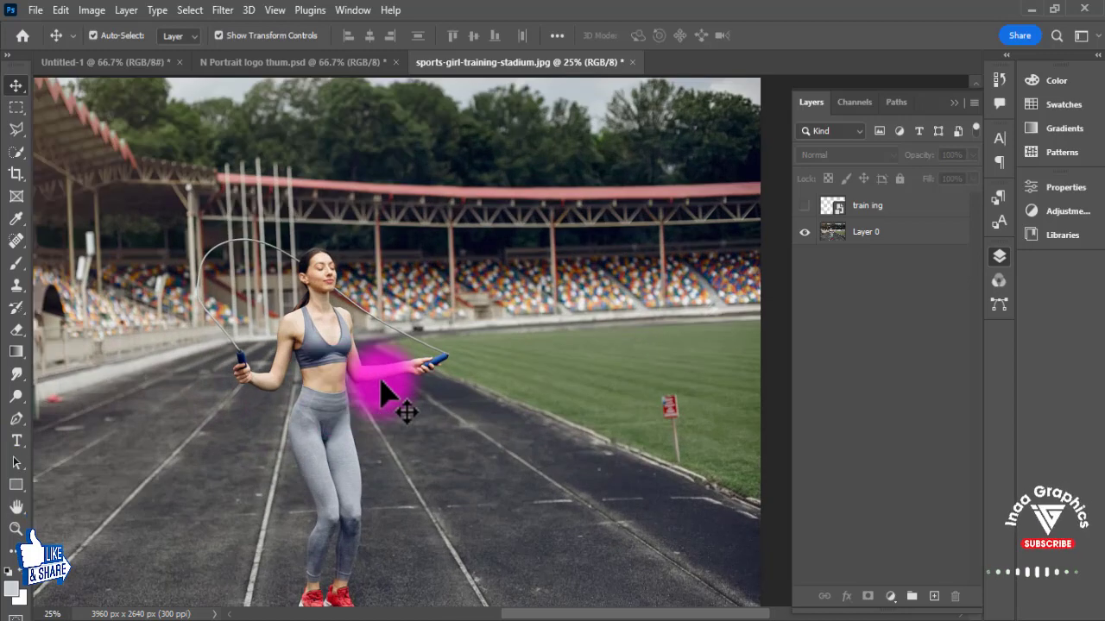
pyautogui.hotkey('ctrl', '-')
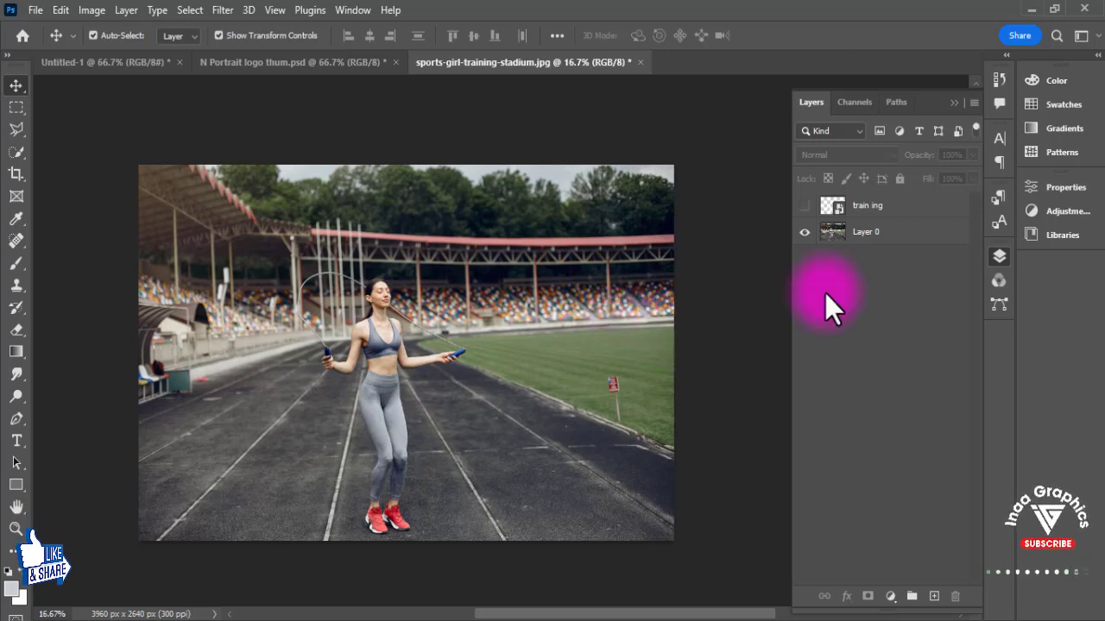
# Step: Duplicate Layer 0 as 'Layer 0 copy' and auto-select the skipping girl with Select Subject
pyautogui.click(891, 235)
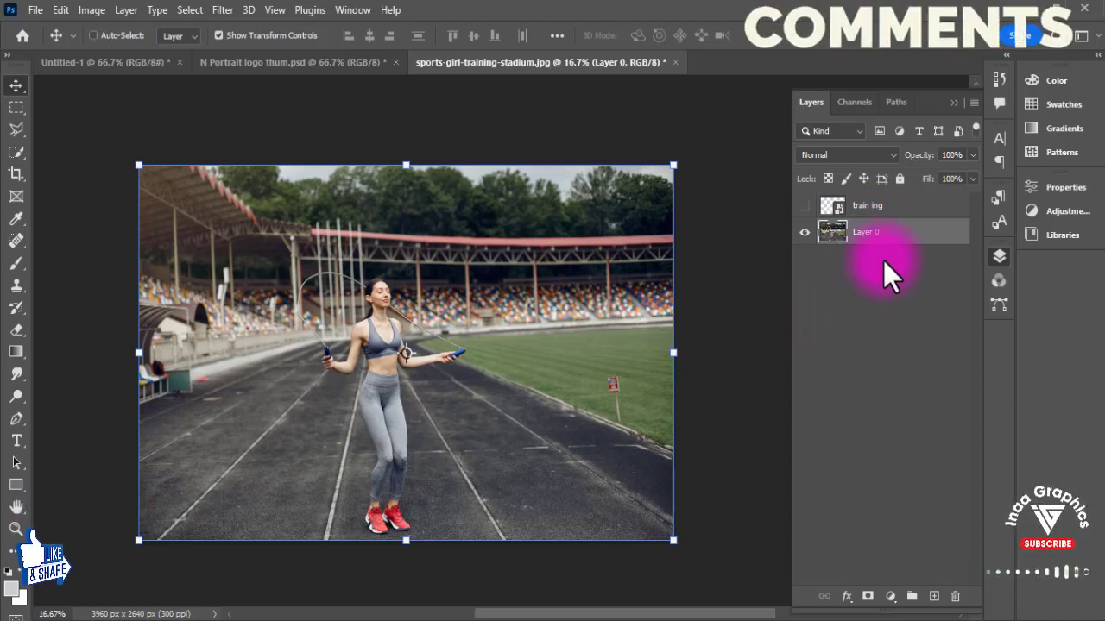
pyautogui.hotkey('ctrl', 'k')
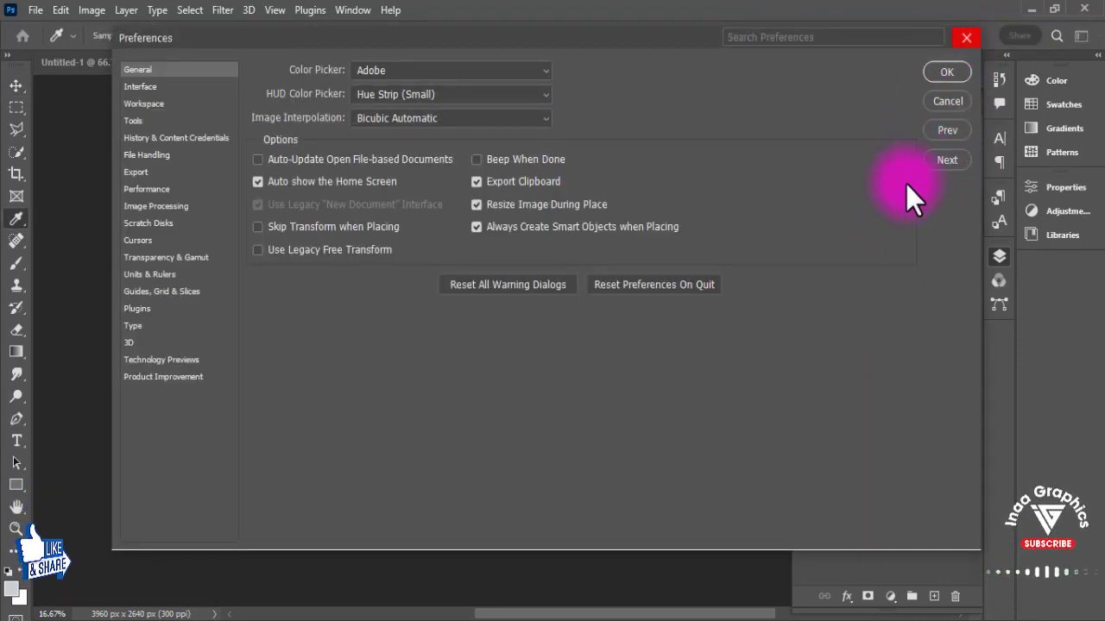
pyautogui.press('Escape')
pyautogui.hotkey('ctrl', 'j')
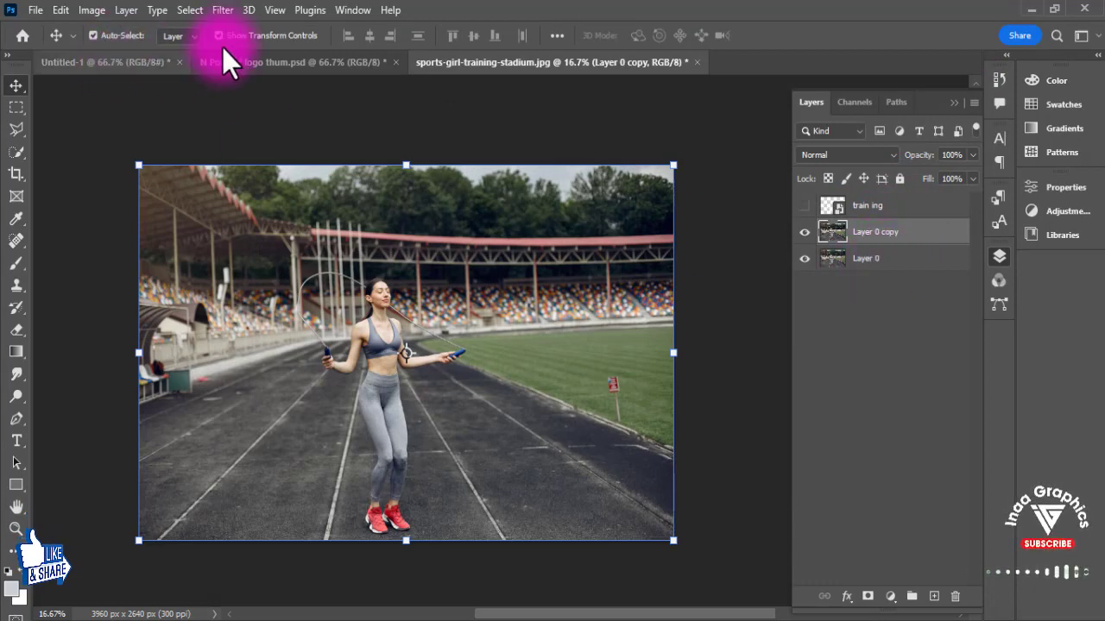
pyautogui.click(188, 11)
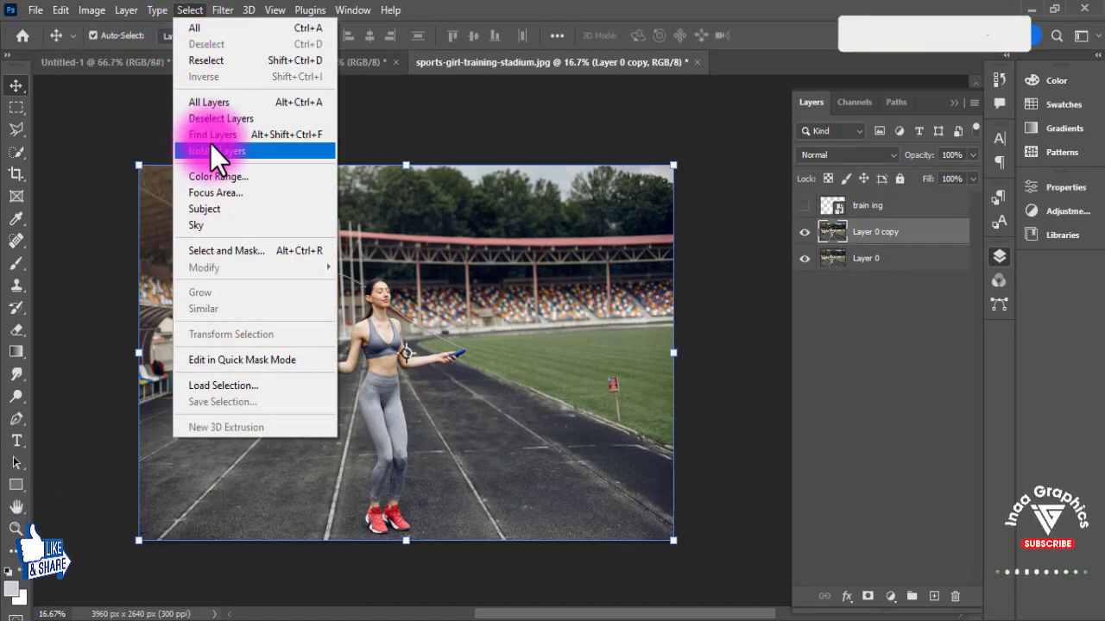
pyautogui.click(218, 223)
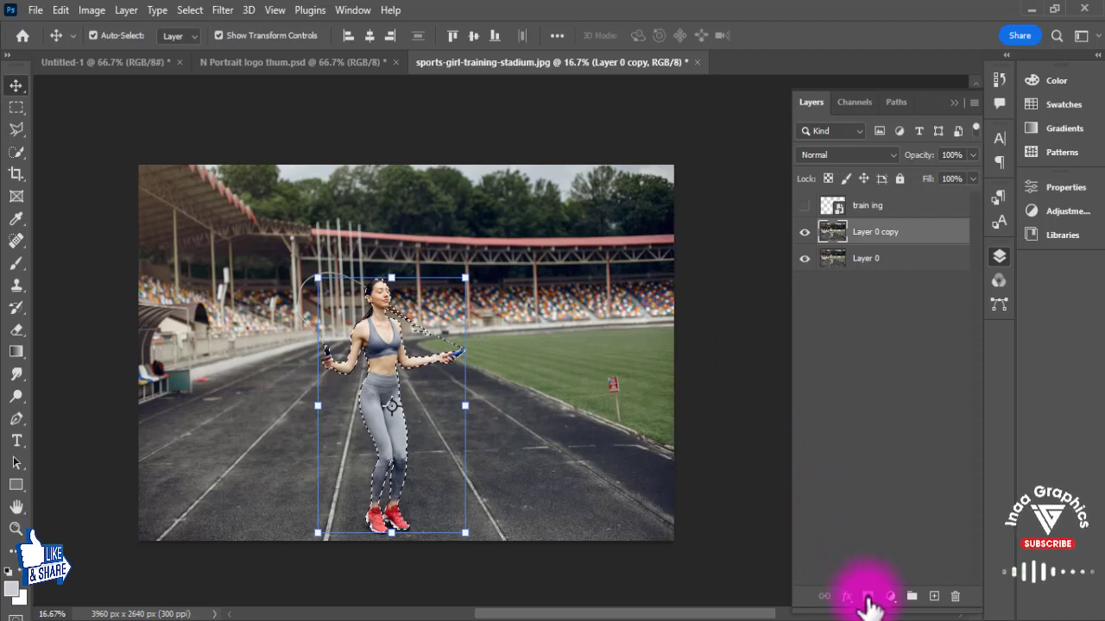
# Step: Mask Layer 0 copy to the girl, hide it, and move it above the text layer
pyautogui.click(868, 597)
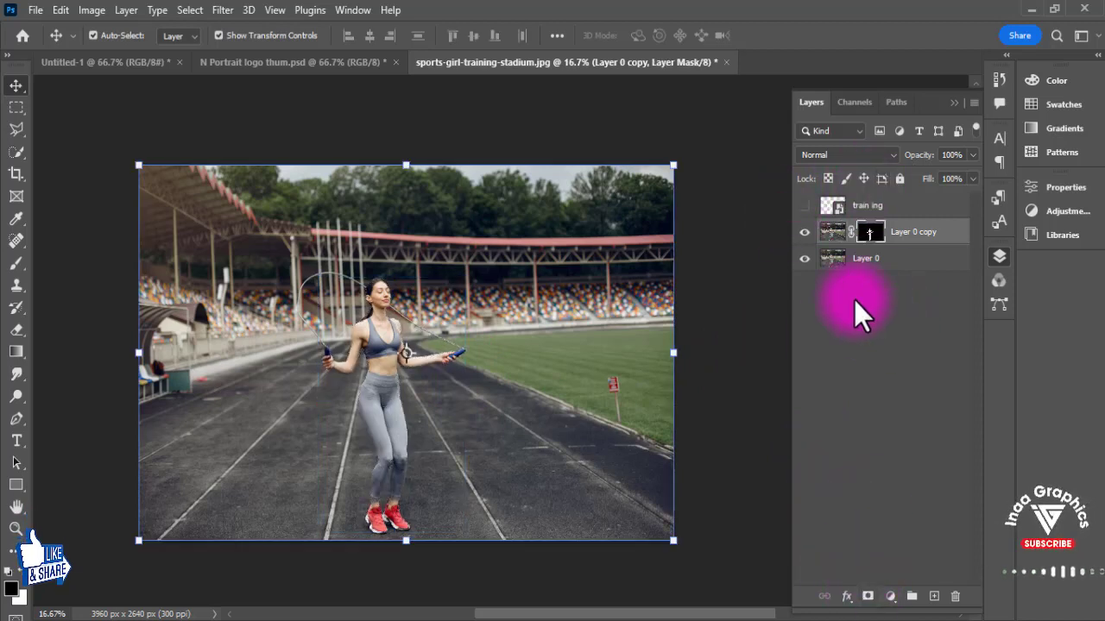
pyautogui.moveTo(812, 241); pyautogui.dragTo(802, 249)
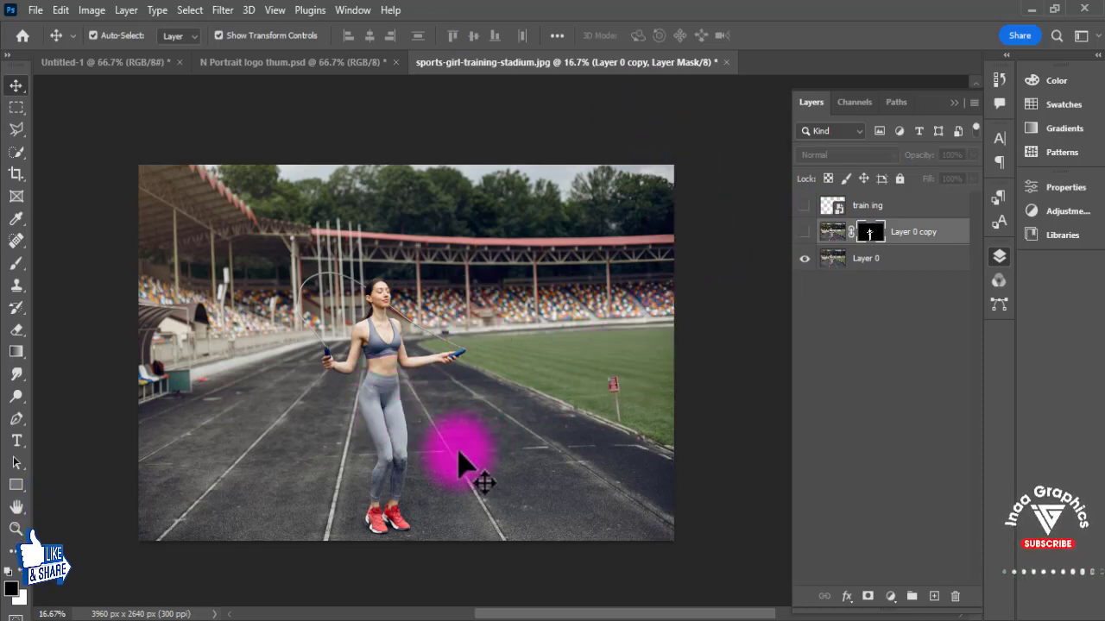
pyautogui.click(804, 207)
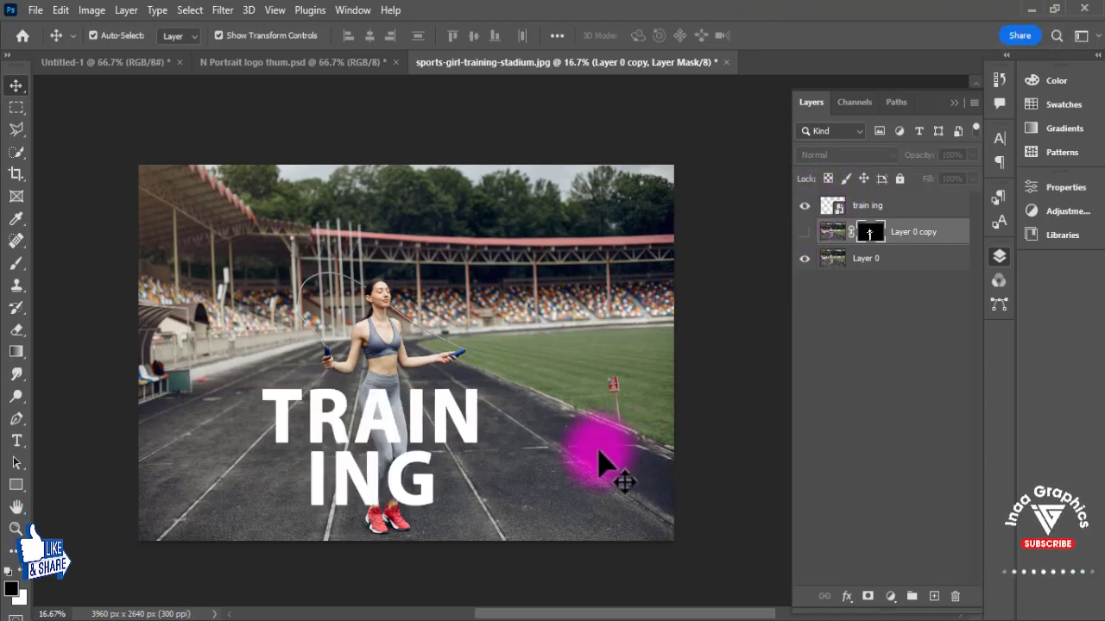
pyautogui.moveTo(950, 233); pyautogui.dragTo(940, 195)
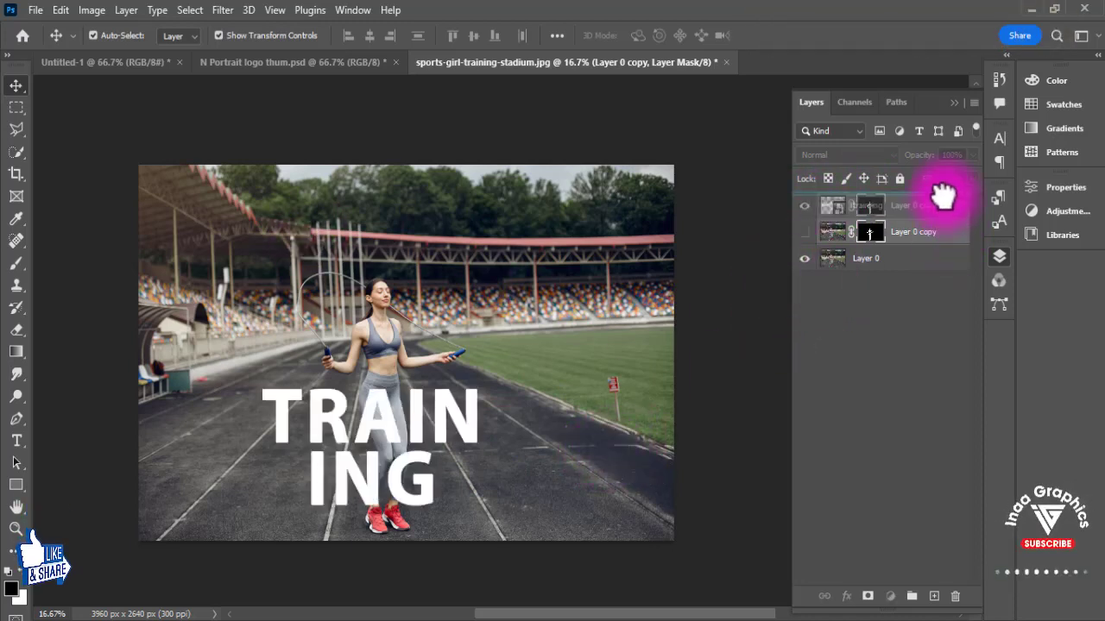
# Step: Select the TRAINING text pixels, copy them, and delete the 'train ing' layer
pyautogui.click(894, 235)
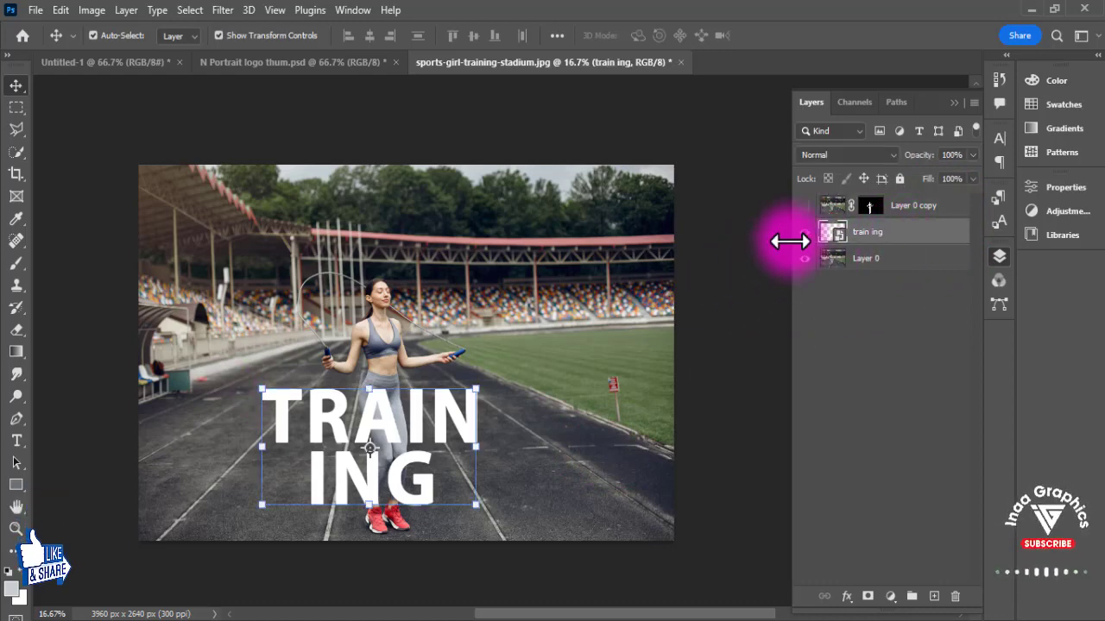
pyautogui.rightClick(828, 240)
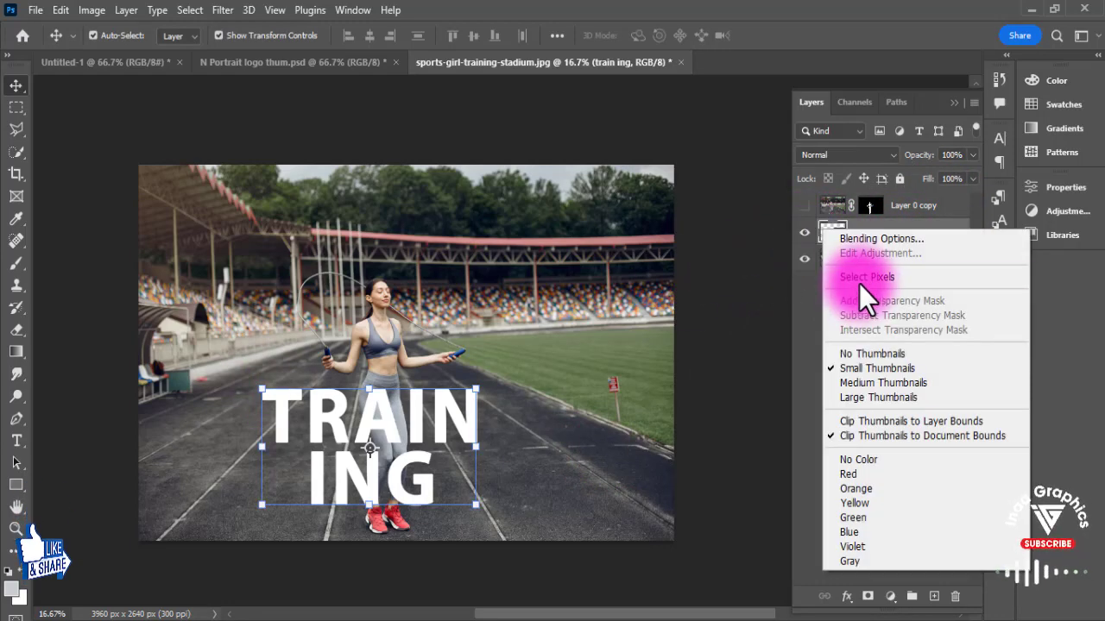
pyautogui.click(858, 281)
pyautogui.press('ctrl')
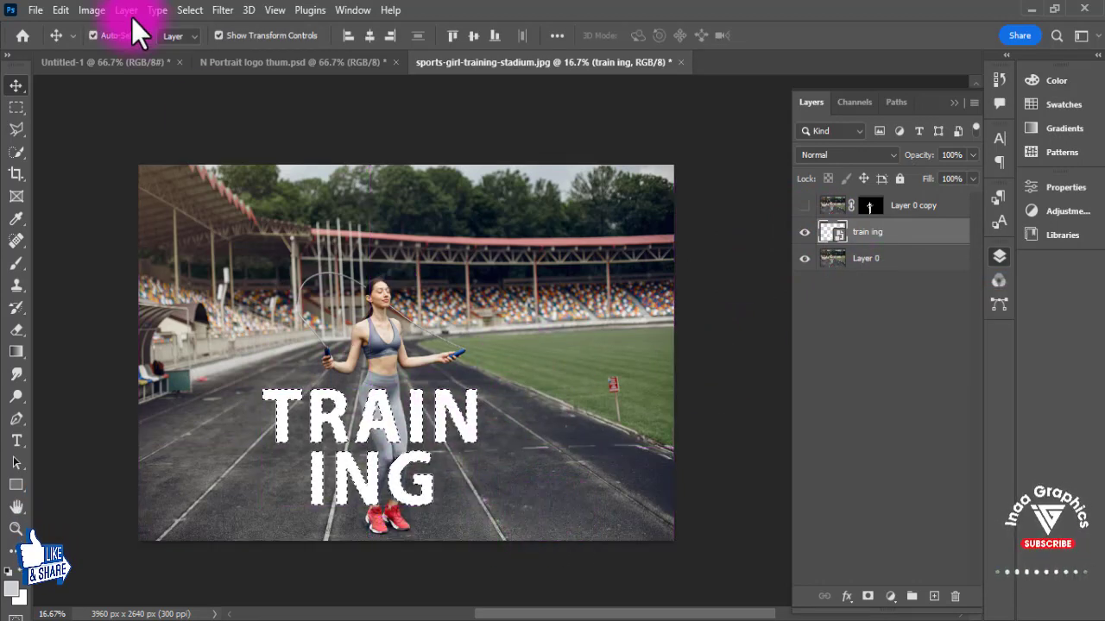
pyautogui.click(62, 10)
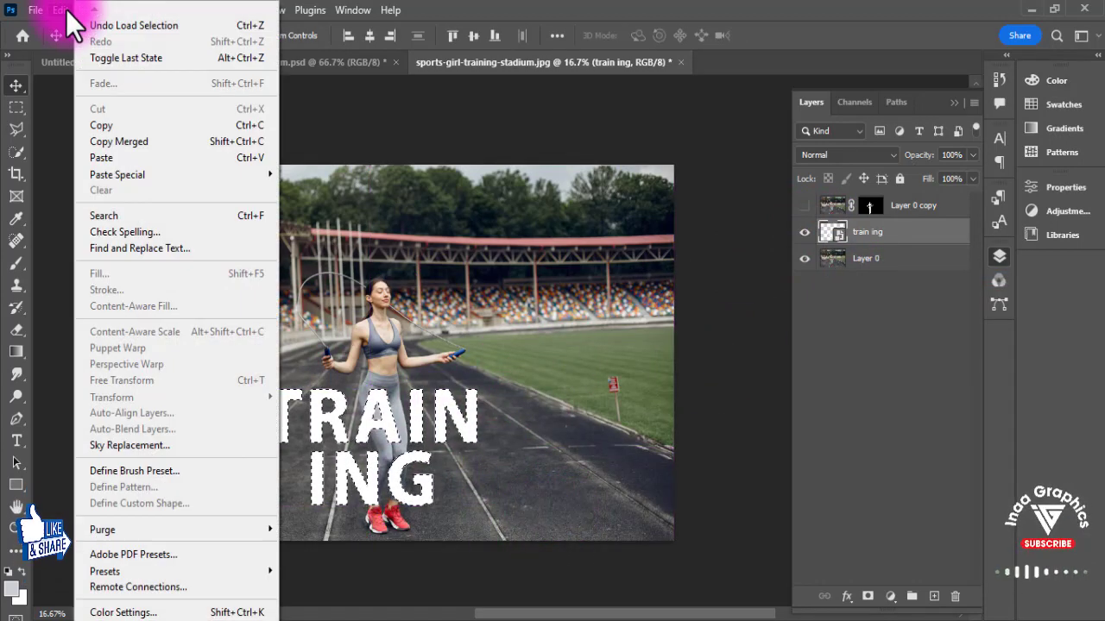
pyautogui.click(110, 125)
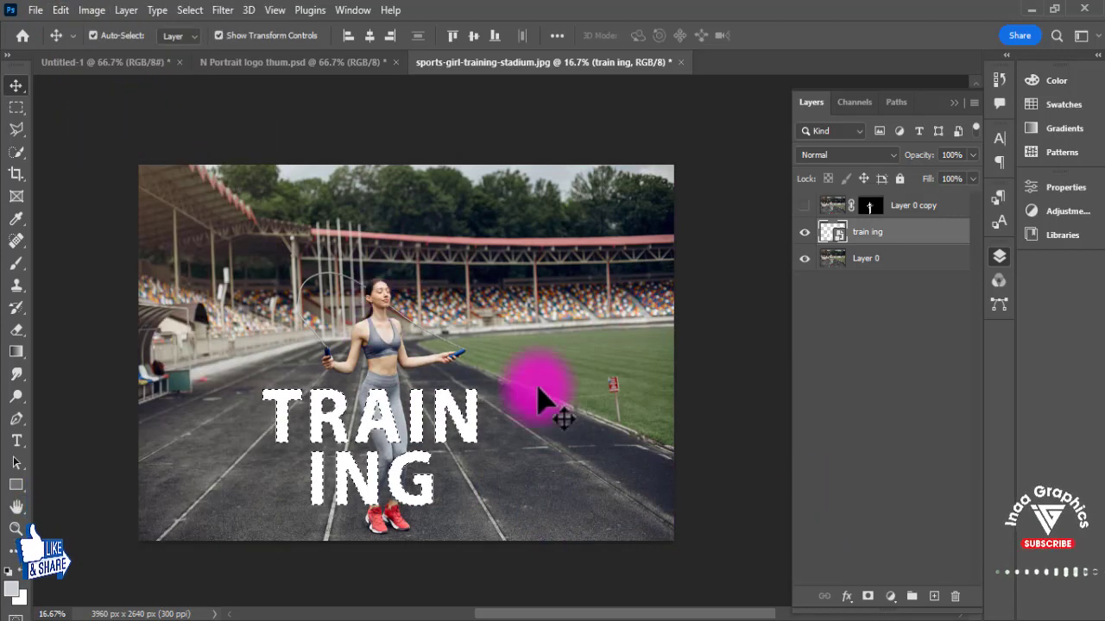
pyautogui.moveTo(937, 233)
pyautogui.mouseDown()
pyautogui.moveTo(965, 607)
pyautogui.moveTo(955, 596)
pyautogui.mouseUp()
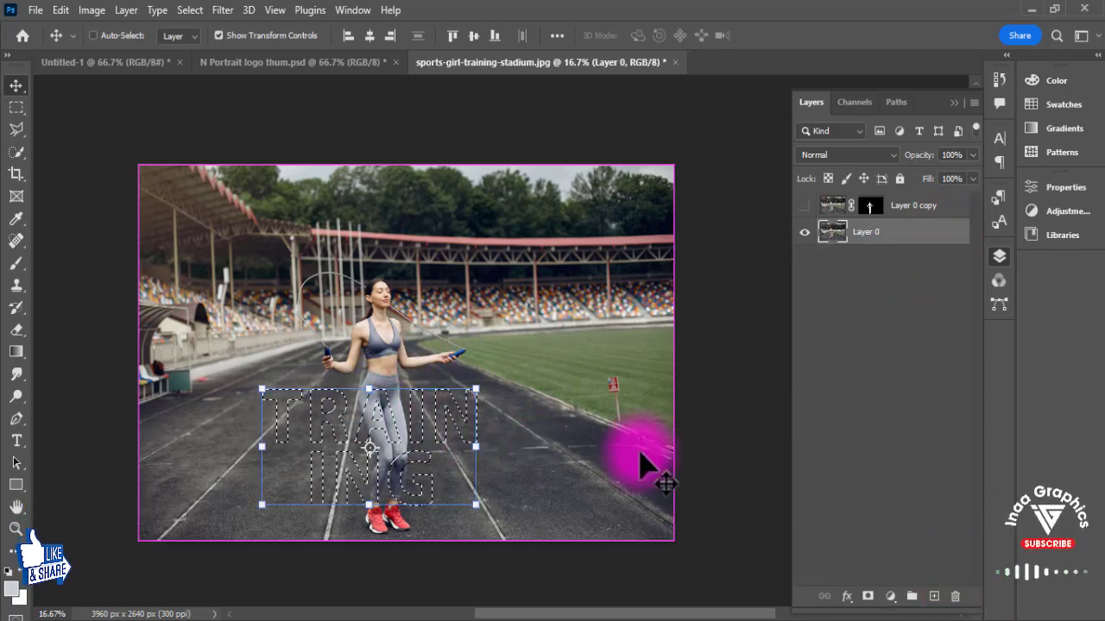
# Step: Clear the letter-shaped selection and add a new empty Layer 1 above Layer 0
pyautogui.hotkey('ctrl', 'd')
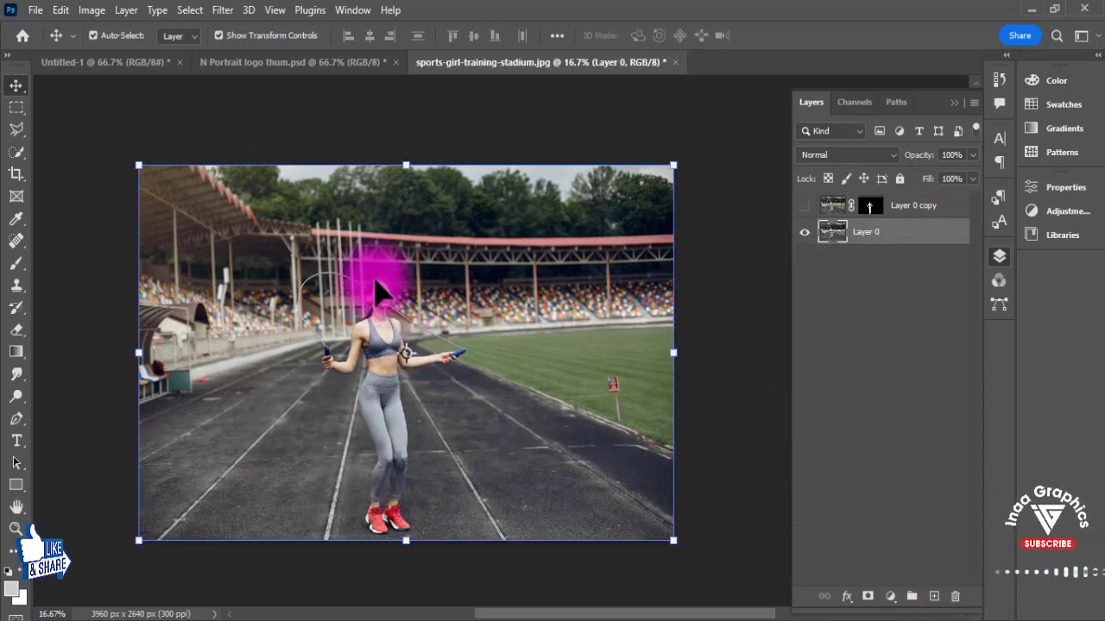
pyautogui.click(190, 12)
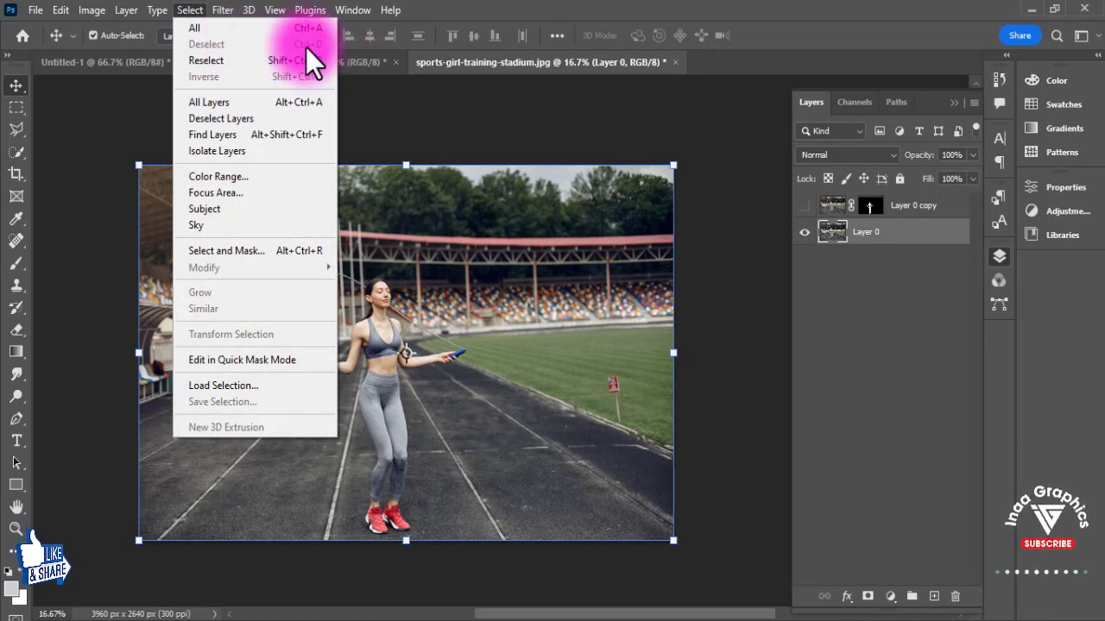
pyautogui.click(728, 330)
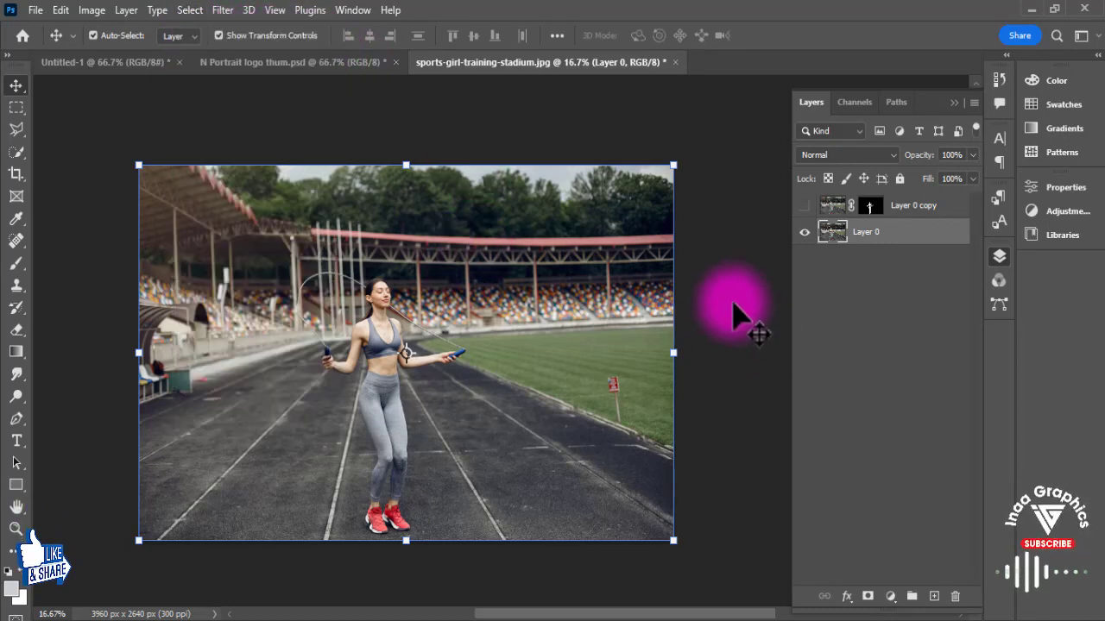
pyautogui.click(934, 596)
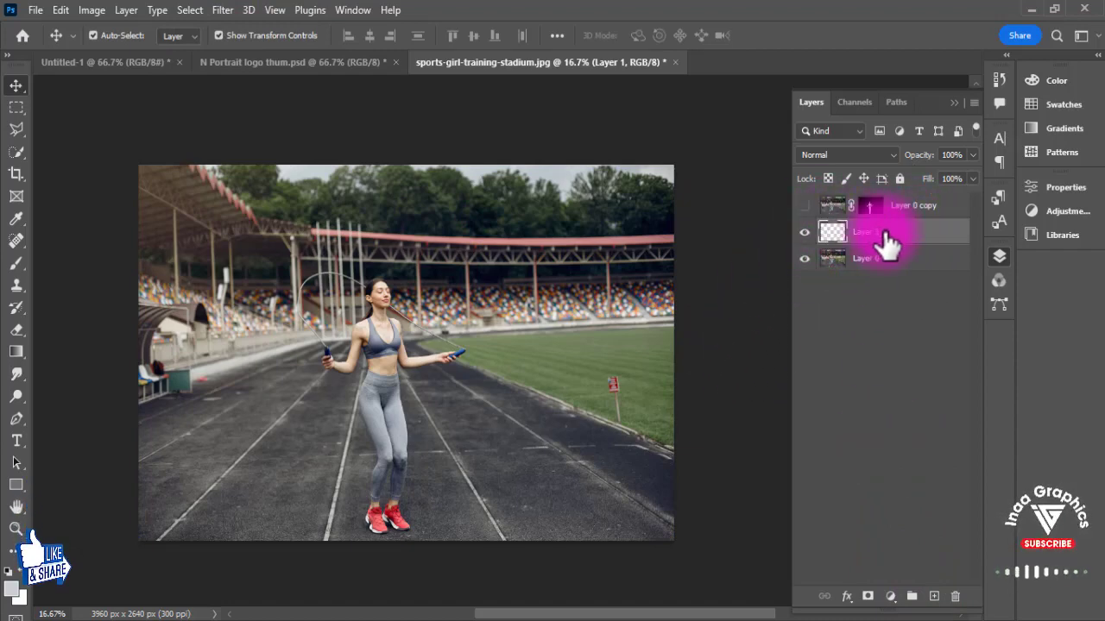
pyautogui.click(226, 11)
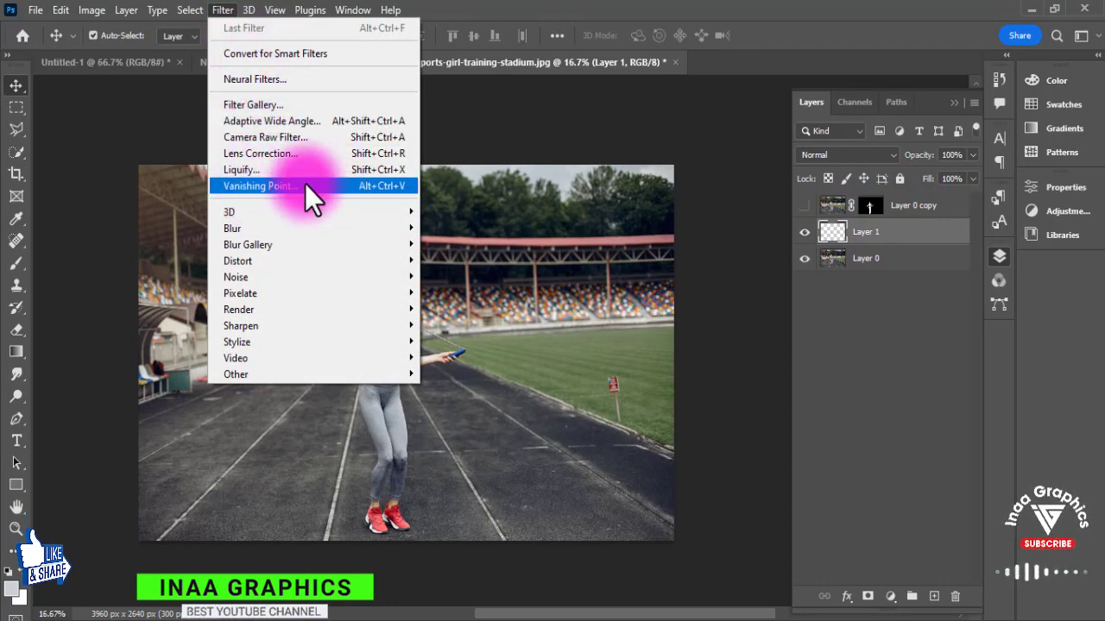
# Step: Build a four-corner Vanishing Point plane over the track, from the photo bottom to the girl's hands
pyautogui.click(295, 185)
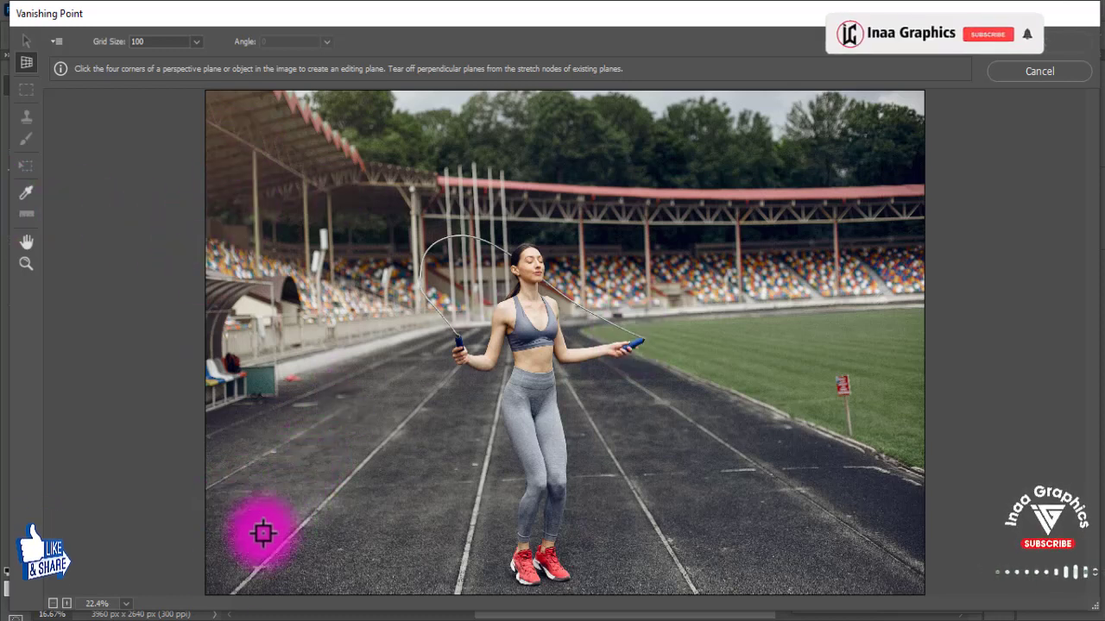
pyautogui.click(134, 592)
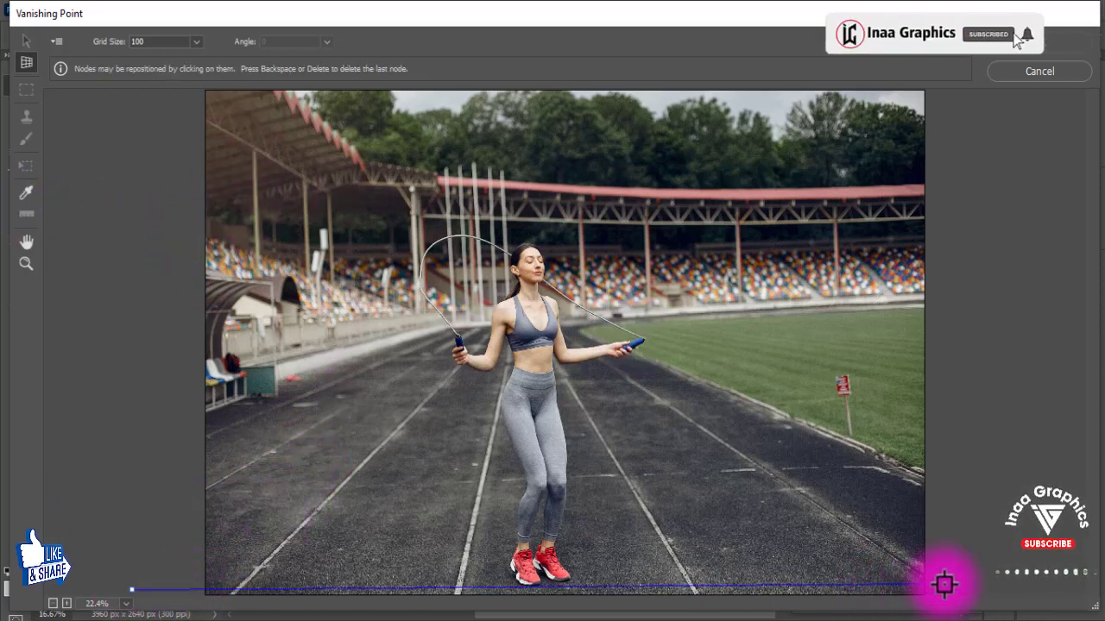
pyautogui.click(1020, 594)
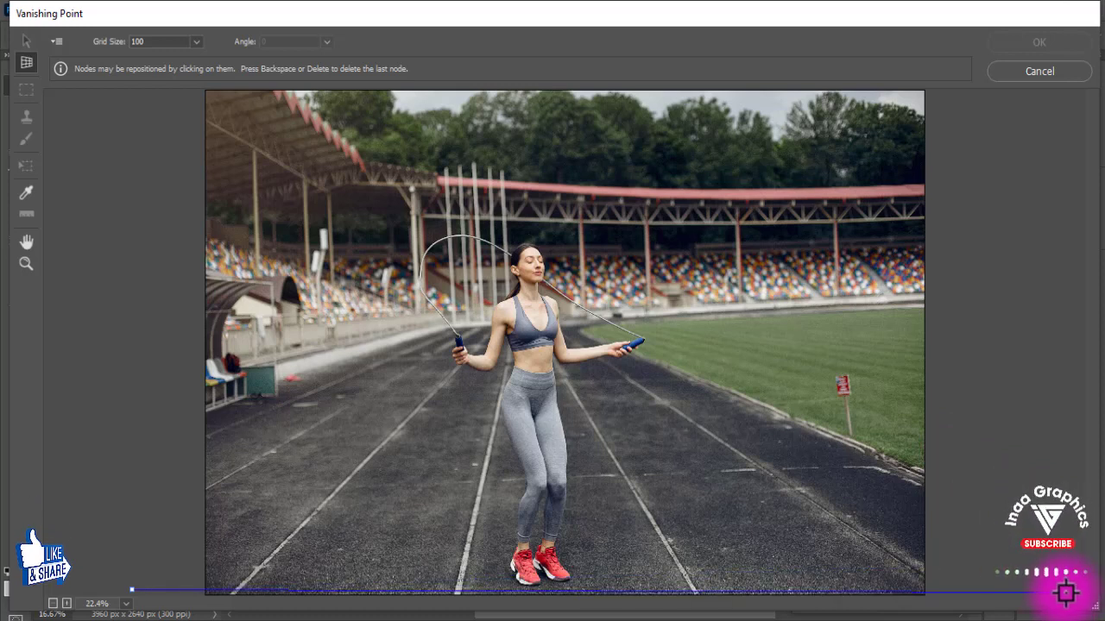
pyautogui.click(1066, 593)
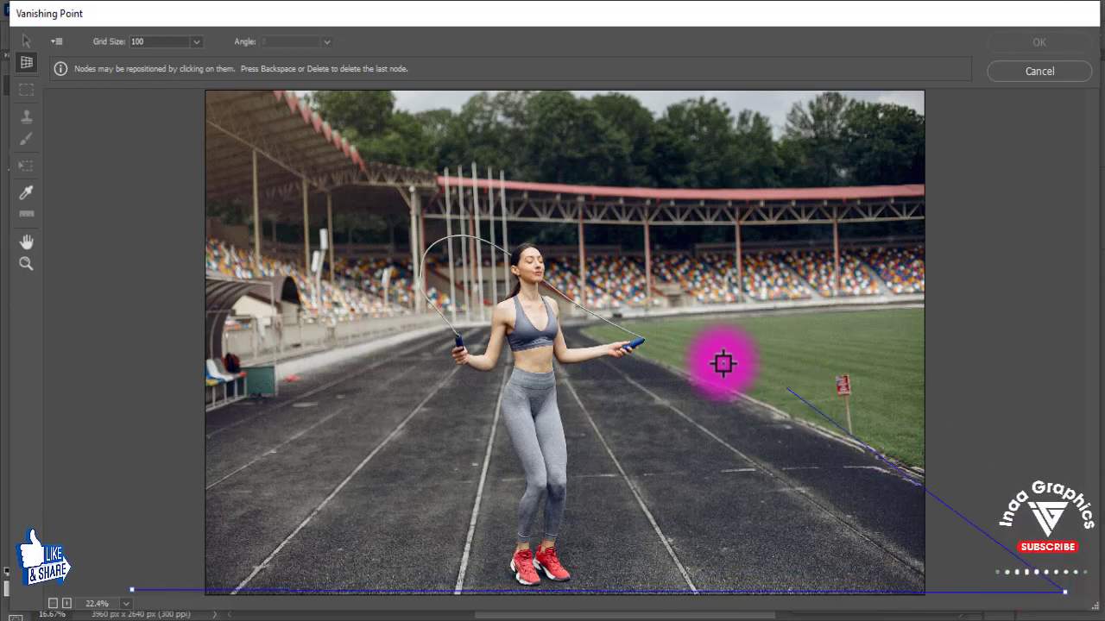
pyautogui.click(597, 342)
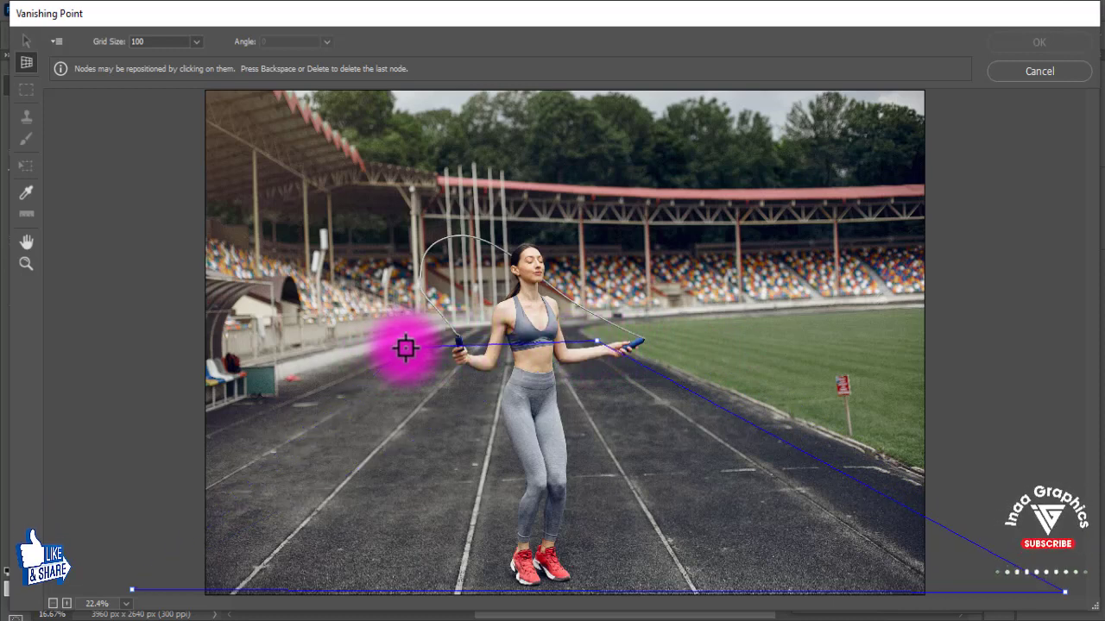
pyautogui.click(405, 349)
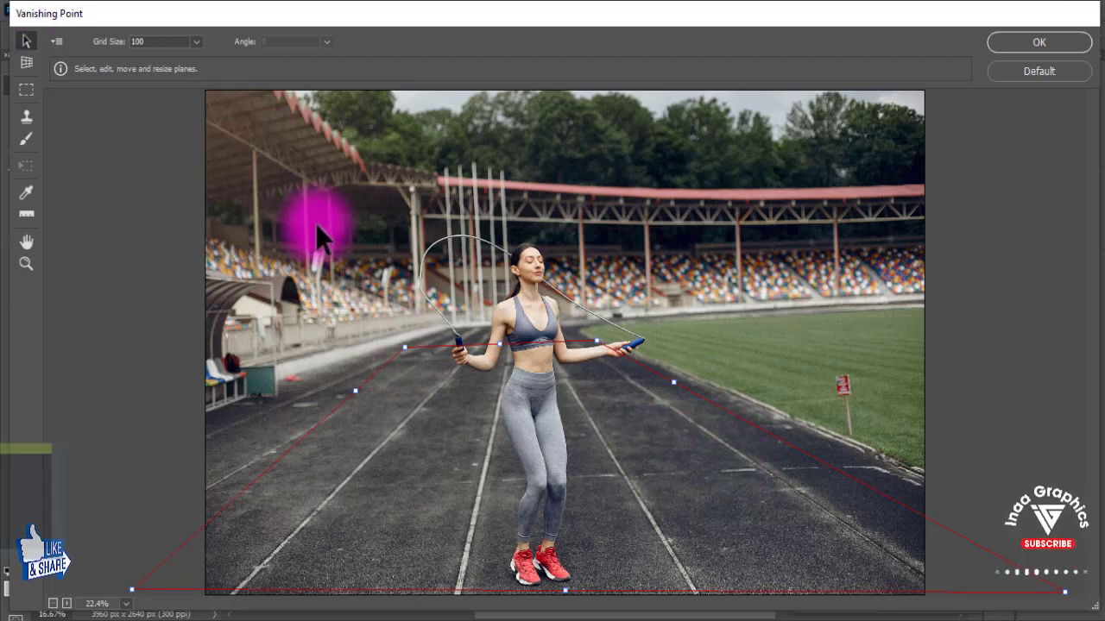
# Step: Paste the TRAINING lettering into the track plane, position and scale it across the lanes, and apply
pyautogui.hotkey('ctrl', 'v')
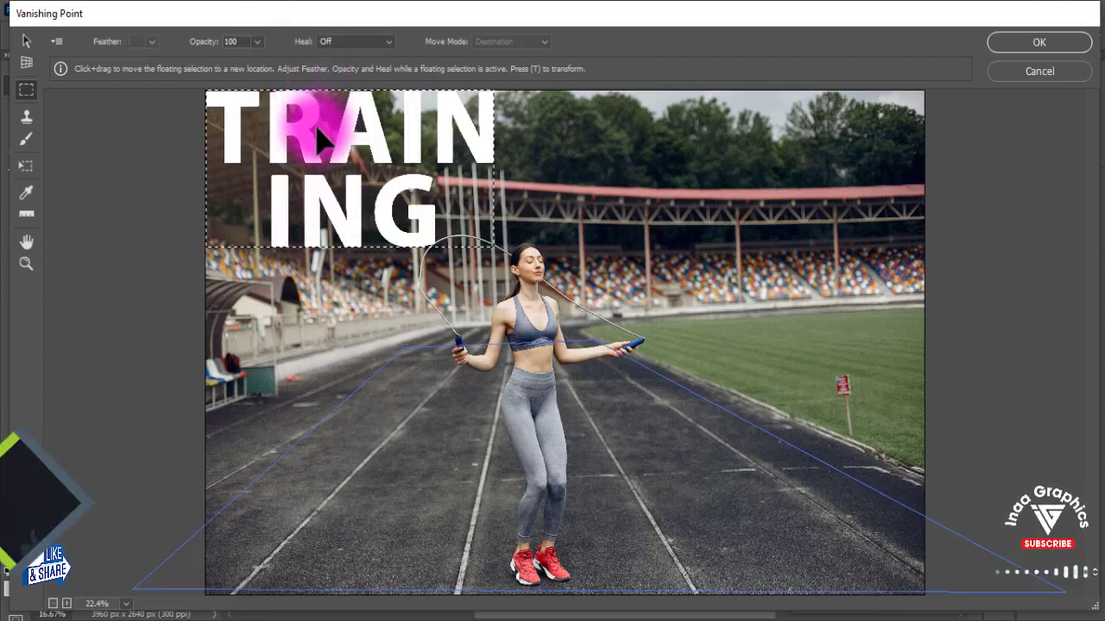
pyautogui.moveTo(373, 179); pyautogui.dragTo(552, 429)
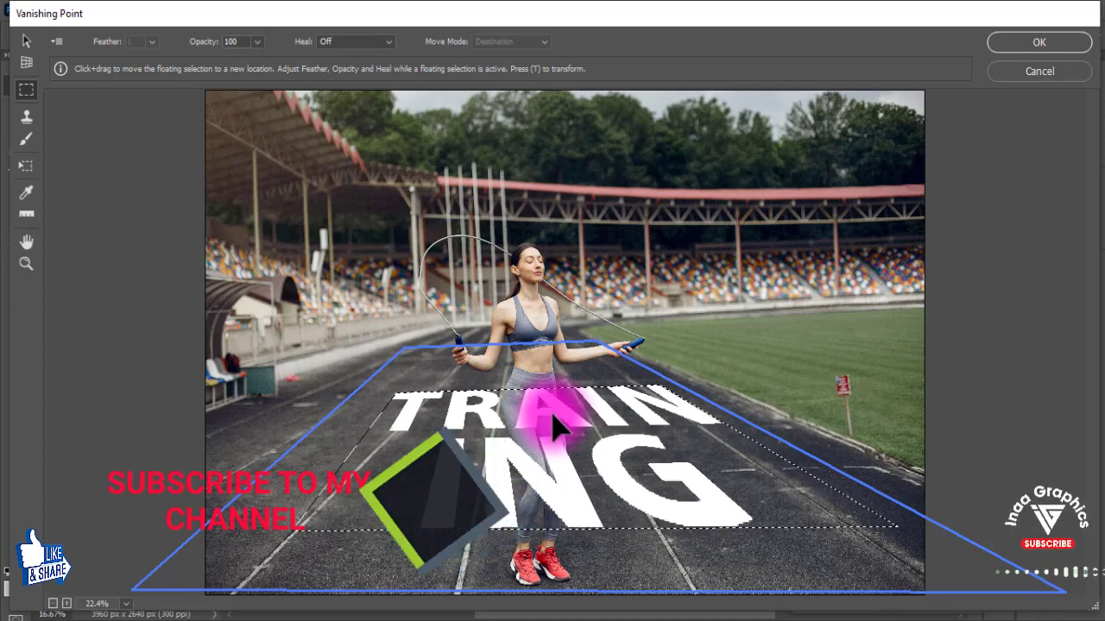
pyautogui.moveTo(552, 429)
pyautogui.mouseDown()
pyautogui.moveTo(541, 424)
pyautogui.moveTo(542, 443)
pyautogui.mouseUp()
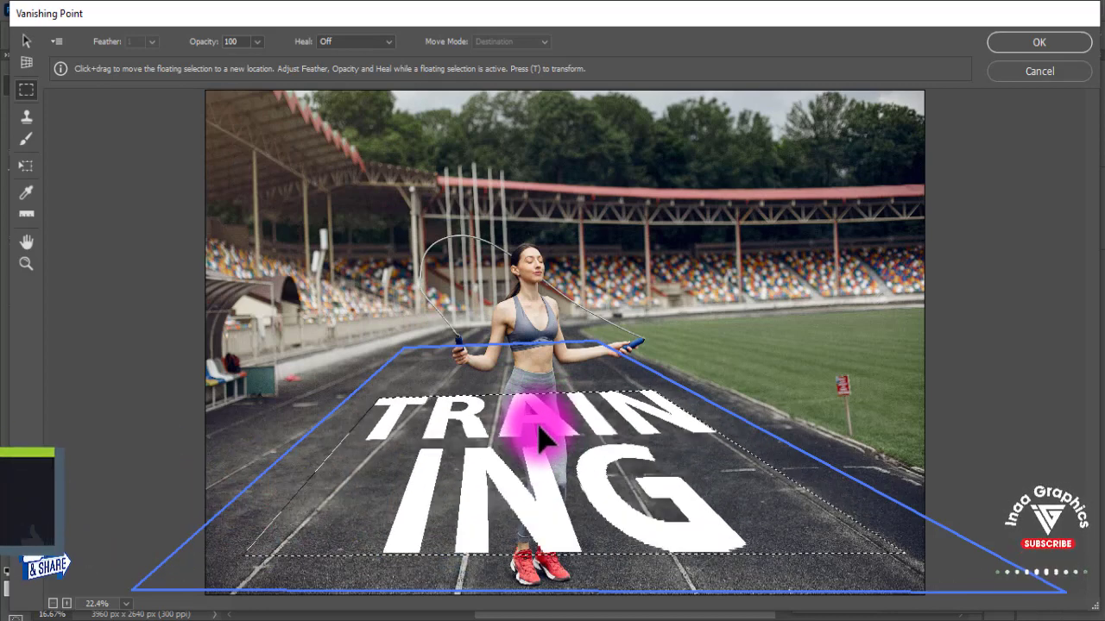
pyautogui.click(26, 166)
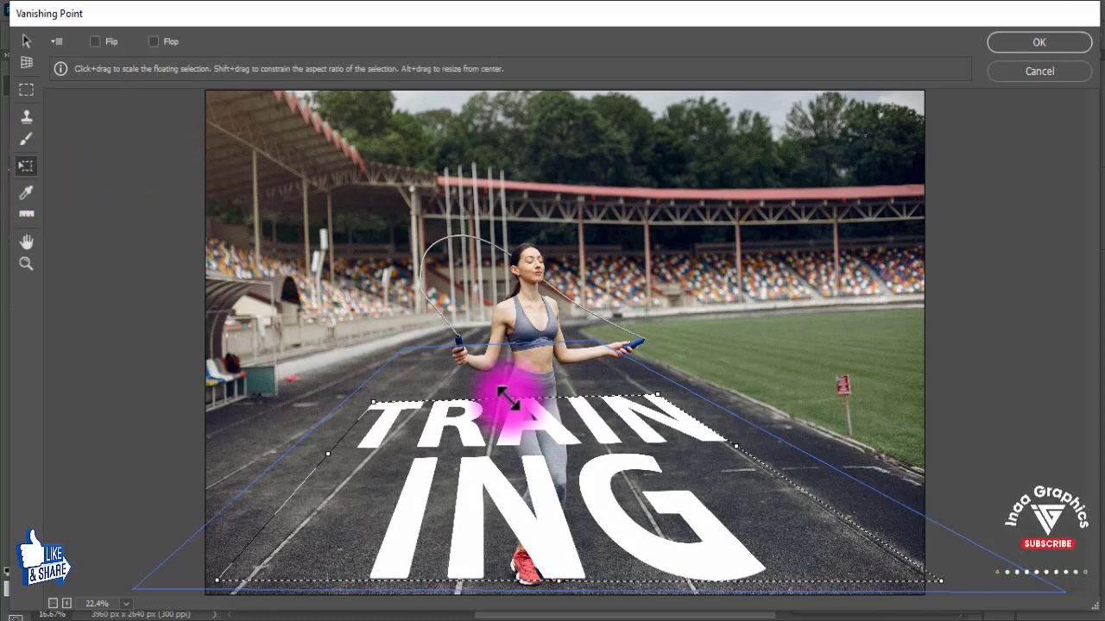
pyautogui.moveTo(510, 399); pyautogui.dragTo(532, 417)
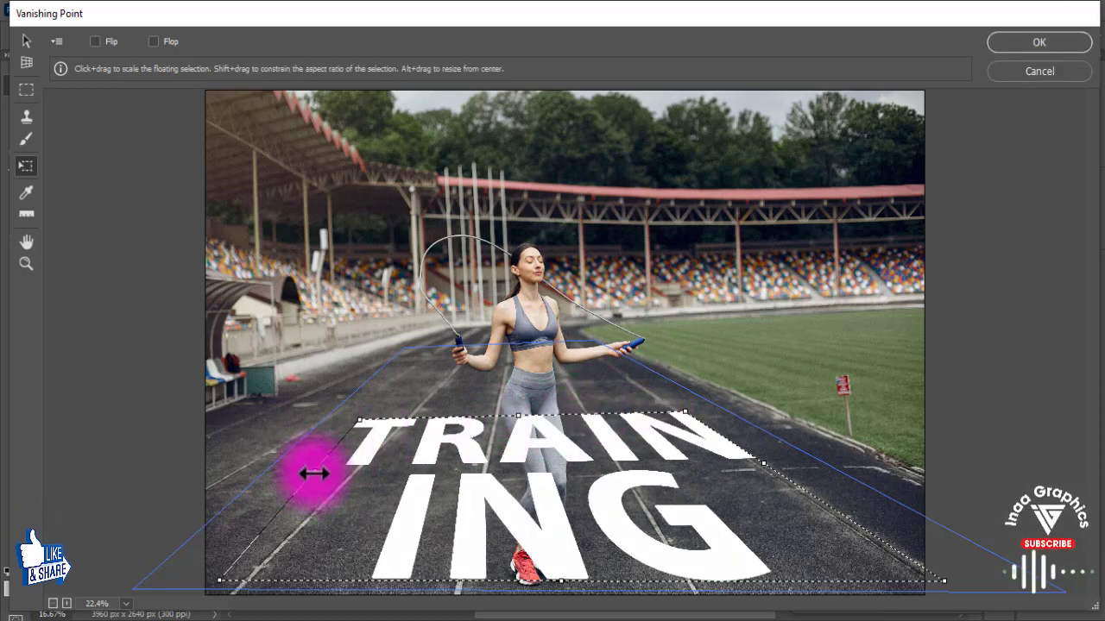
pyautogui.moveTo(313, 473); pyautogui.dragTo(303, 472)
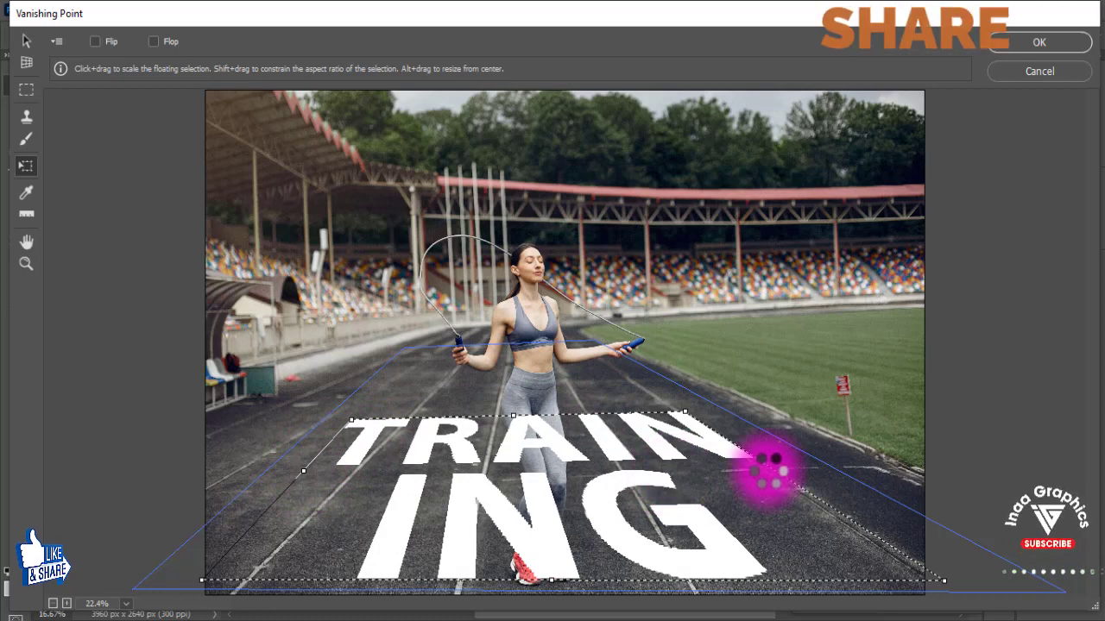
pyautogui.moveTo(772, 461); pyautogui.dragTo(777, 462)
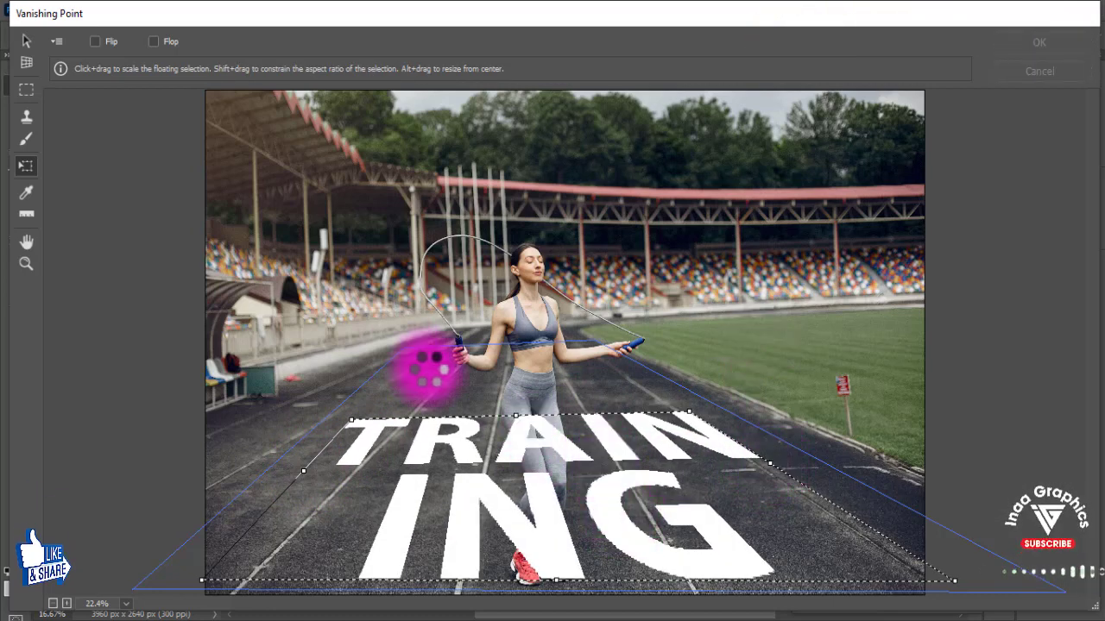
pyautogui.click(1057, 43)
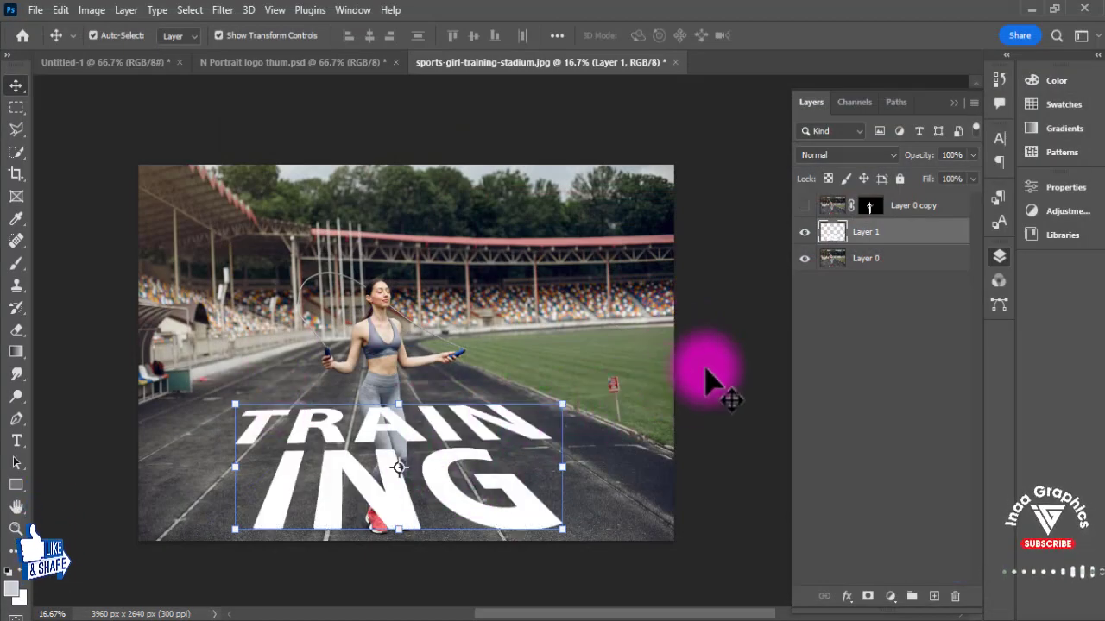
# Step: Split Layer 1's Underlying Layer Blend If slider at 0/204 so asphalt shows through the lettering
pyautogui.click(833, 328)
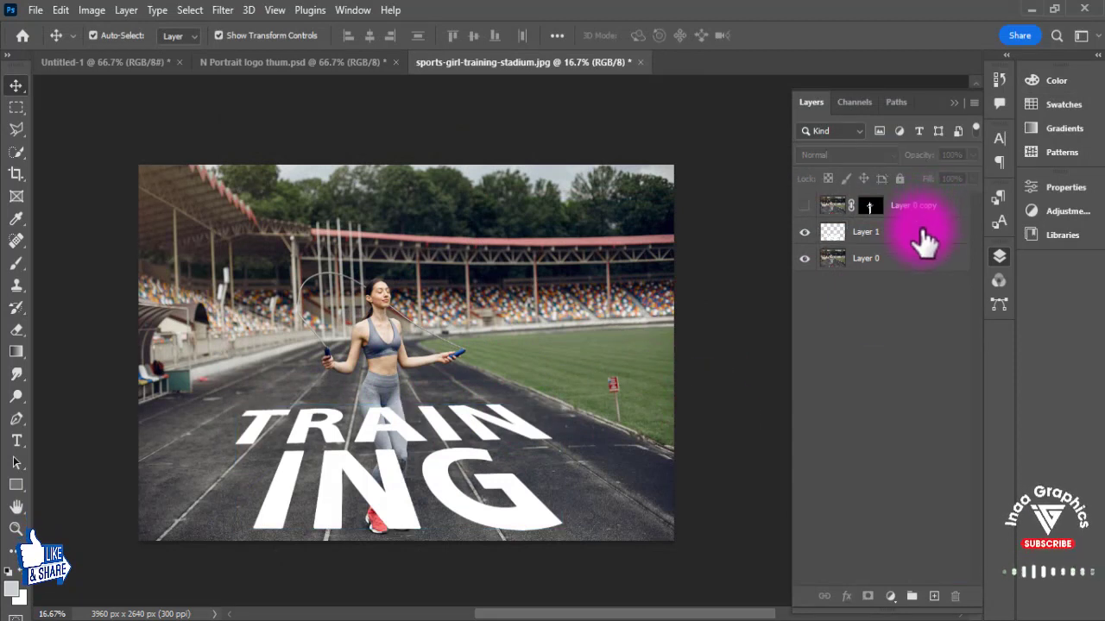
pyautogui.click(920, 233)
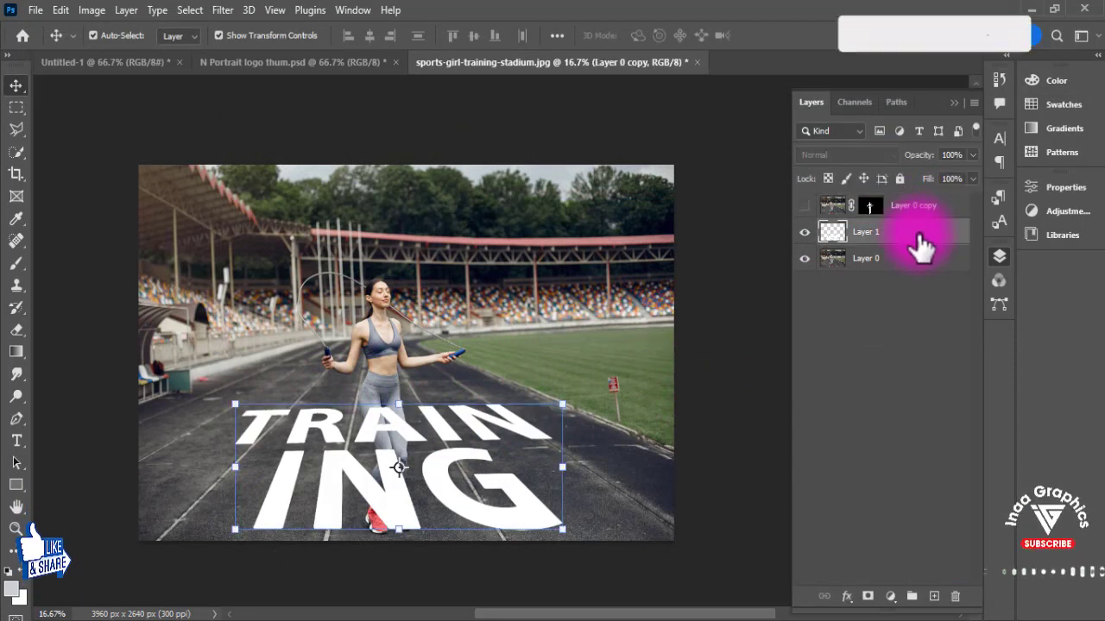
pyautogui.click(849, 600)
pyautogui.click(893, 435)
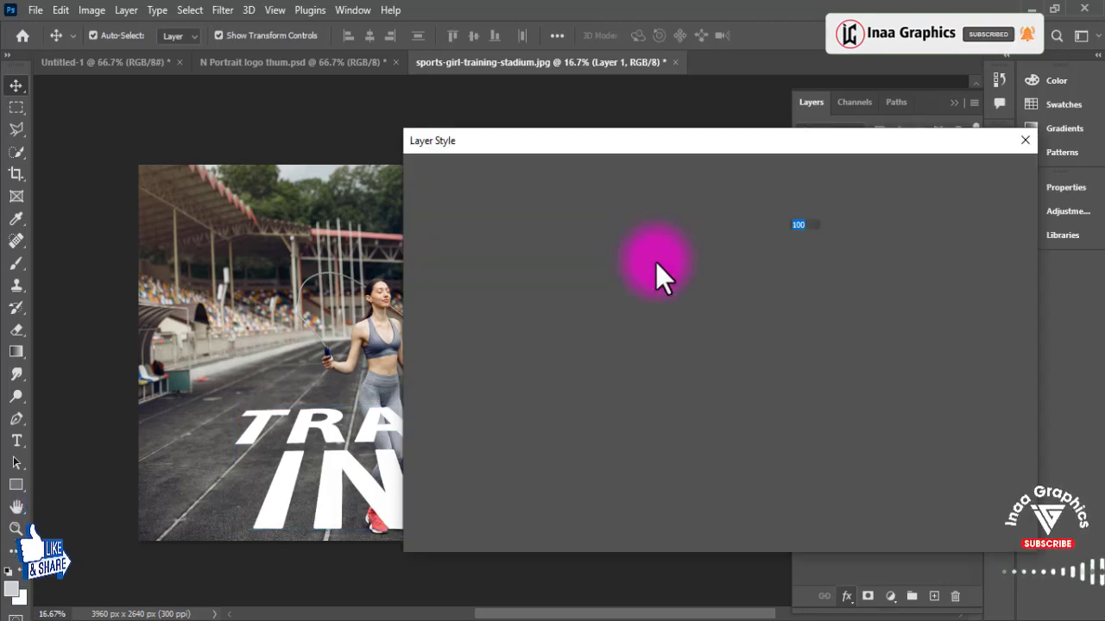
pyautogui.moveTo(609, 149); pyautogui.dragTo(816, 98)
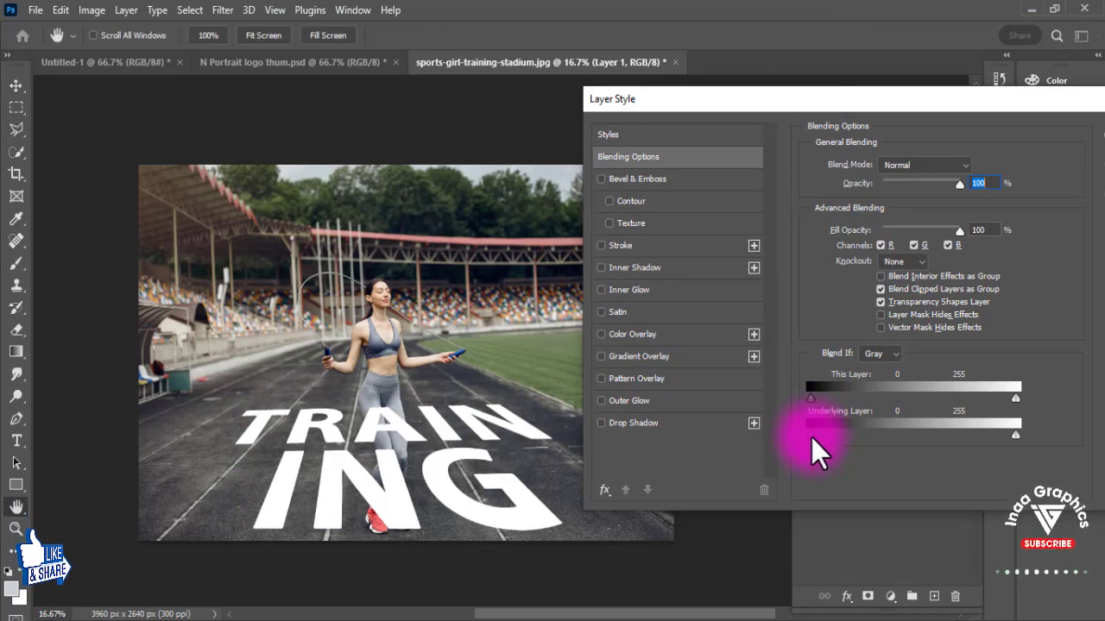
pyautogui.press('alt')
pyautogui.moveTo(814, 438); pyautogui.dragTo(823, 438)
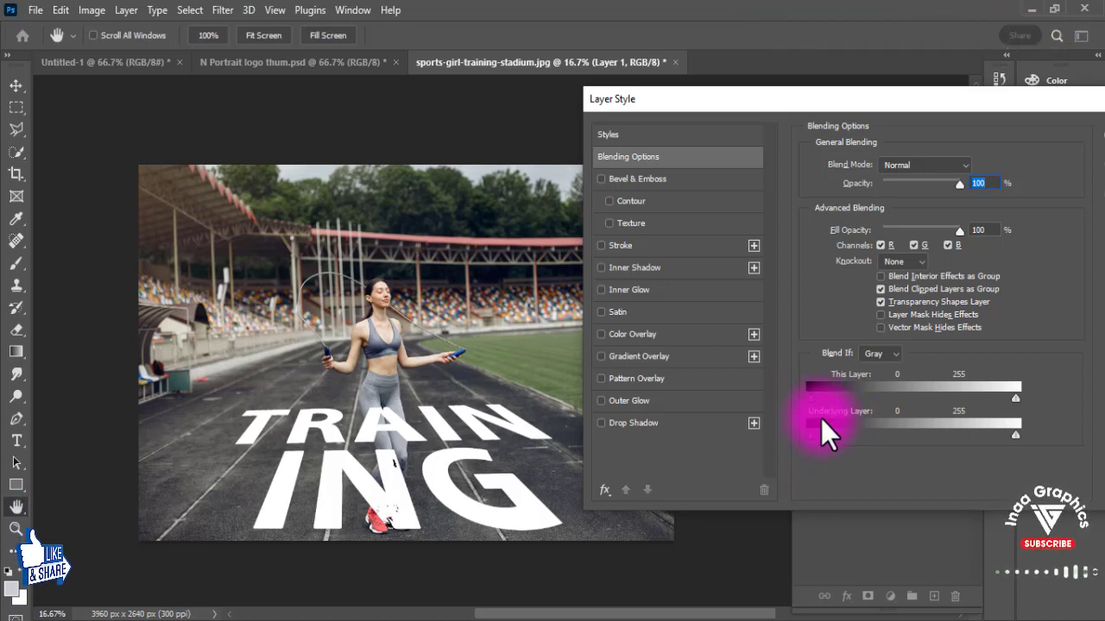
pyautogui.moveTo(824, 436)
pyautogui.mouseDown()
pyautogui.moveTo(812, 436)
pyautogui.moveTo(973, 432)
pyautogui.mouseUp()
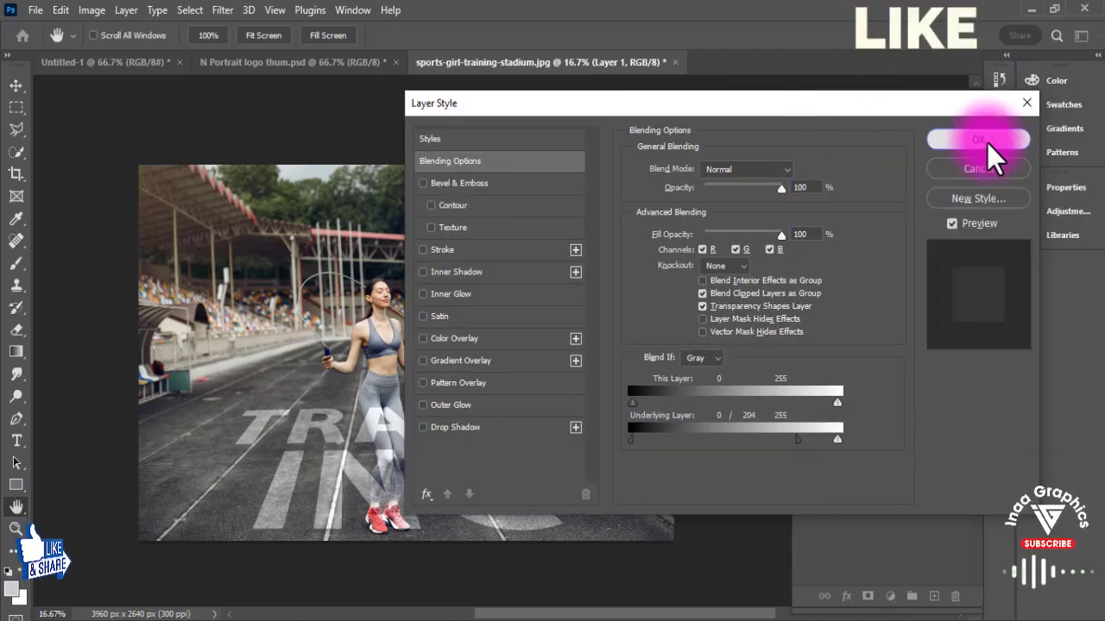
pyautogui.click(986, 143)
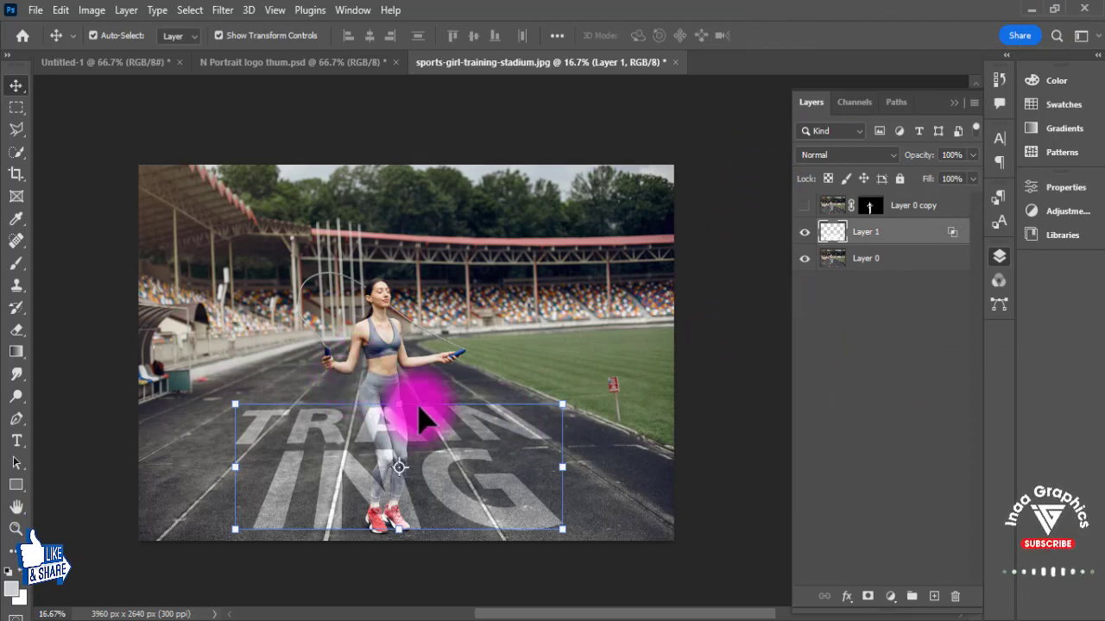
# Step: Show the masked Layer 0 copy so the girl stands in front of the lettering, then deselect
pyautogui.click(804, 206)
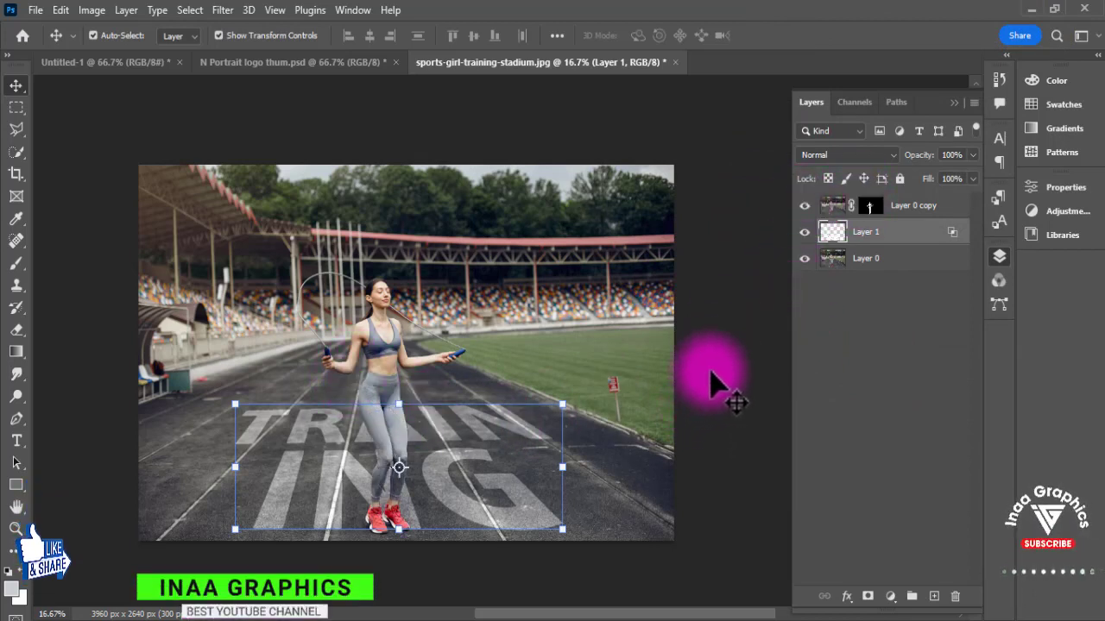
pyautogui.hotkey('ctrl', 'h')
pyautogui.click(678, 442)
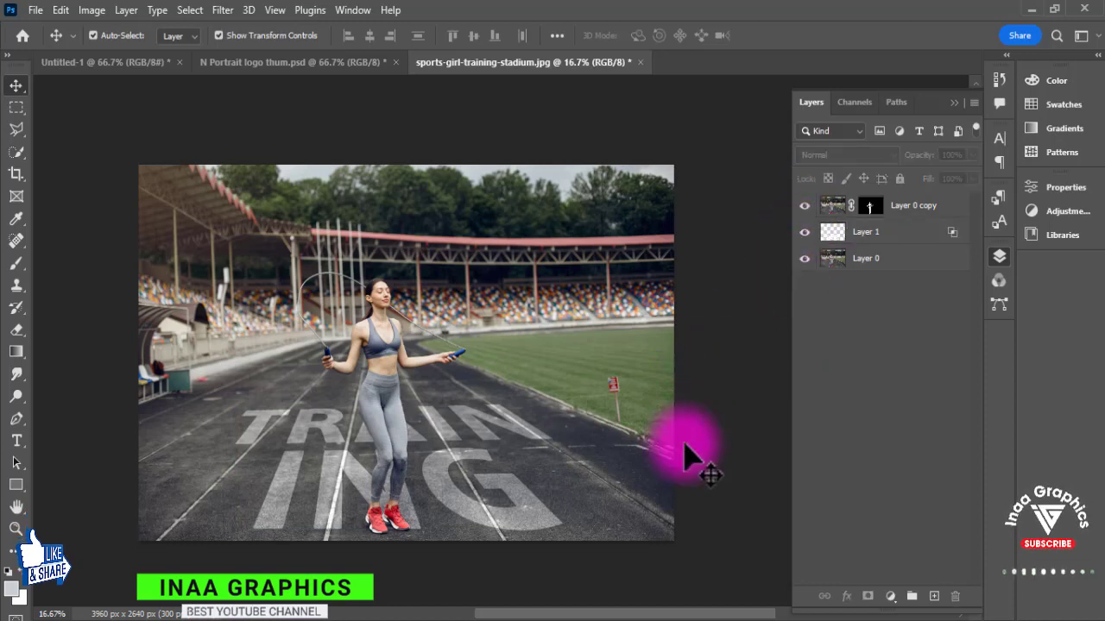